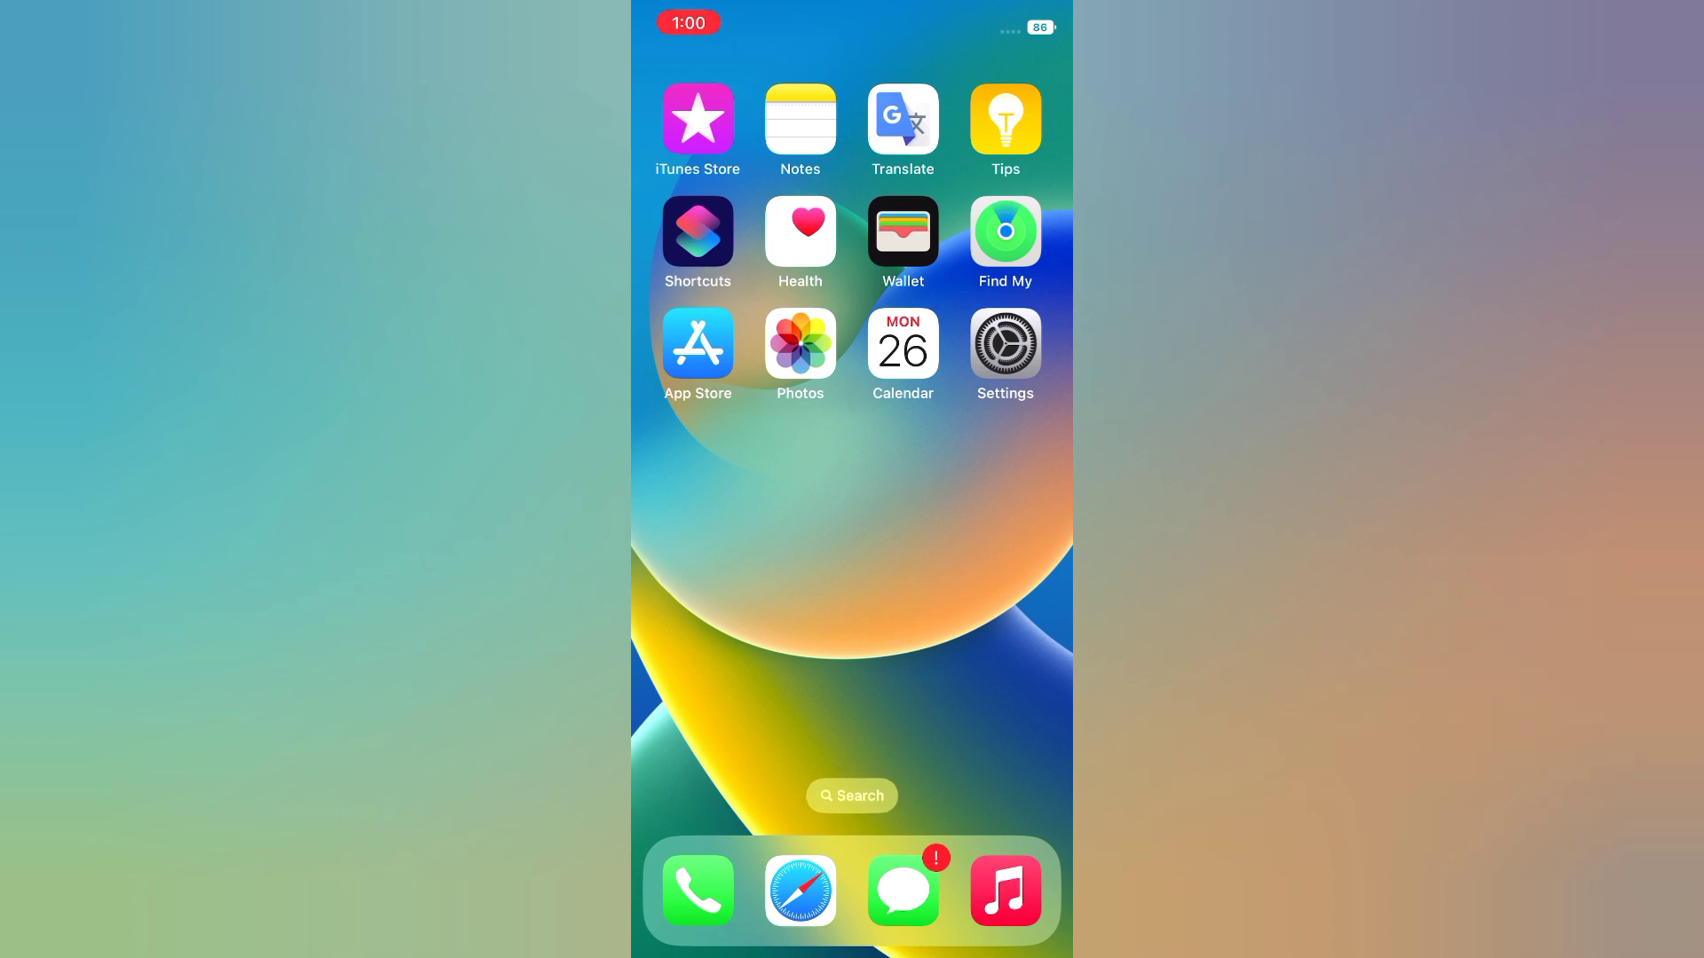
Switch Wi-Fi on so the iPhone joins Vivo S1, then go back to the home screen
left_click(1006, 344)
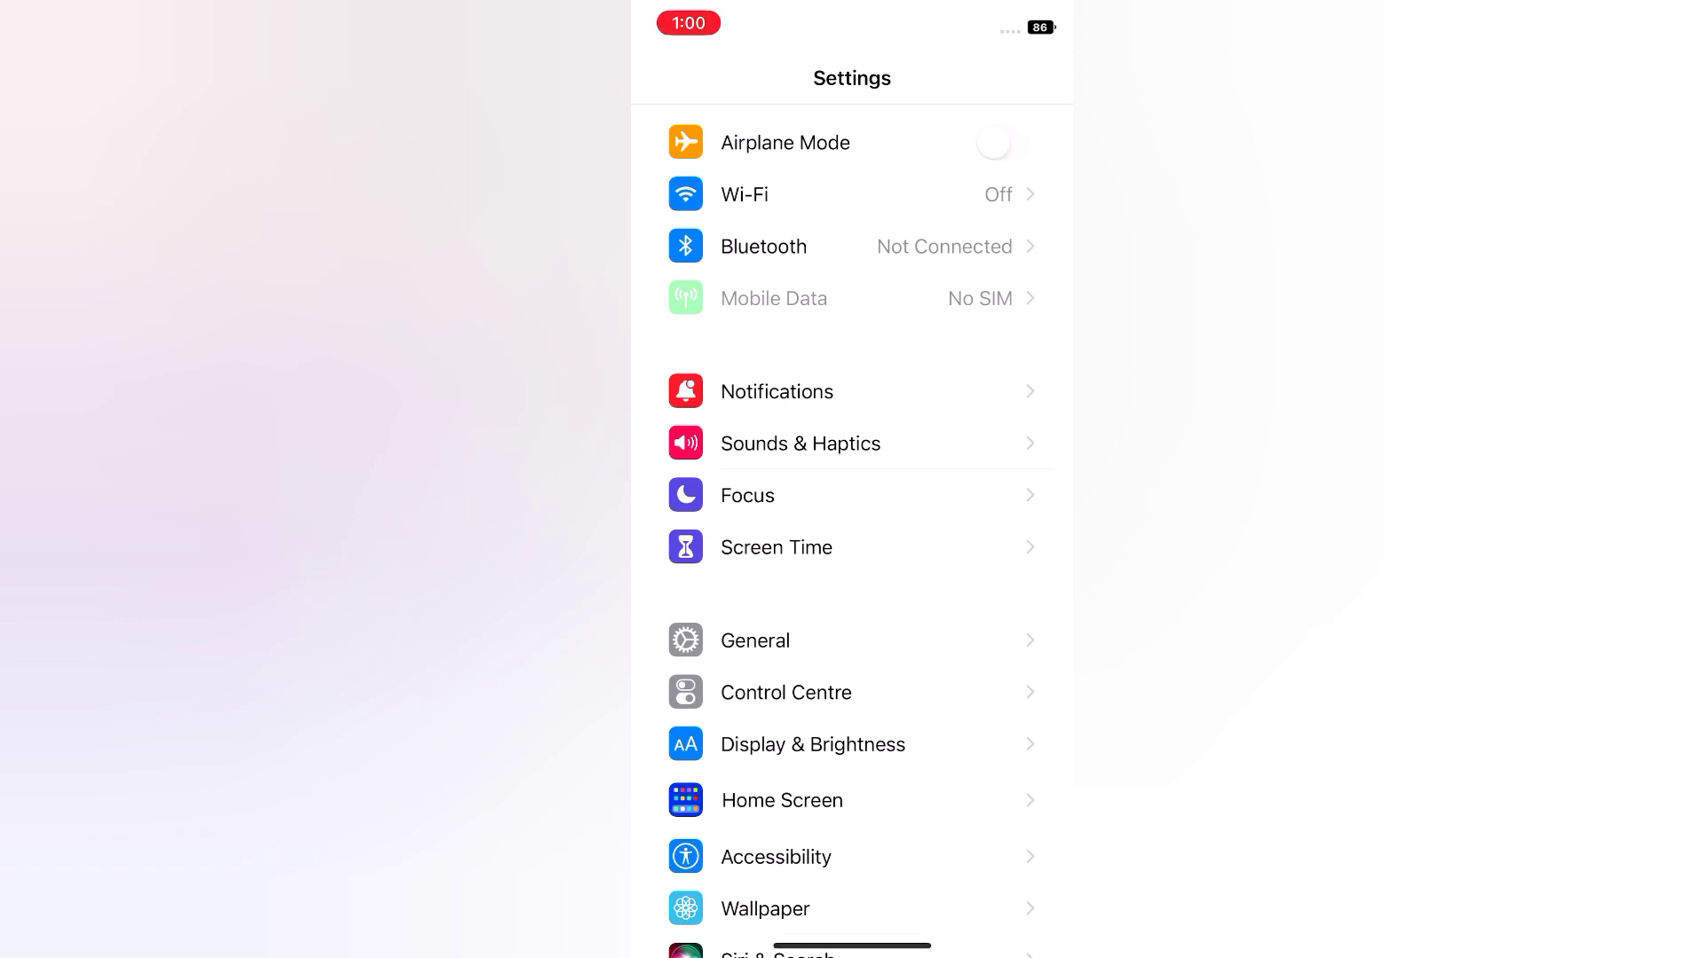
left_click(799, 195)
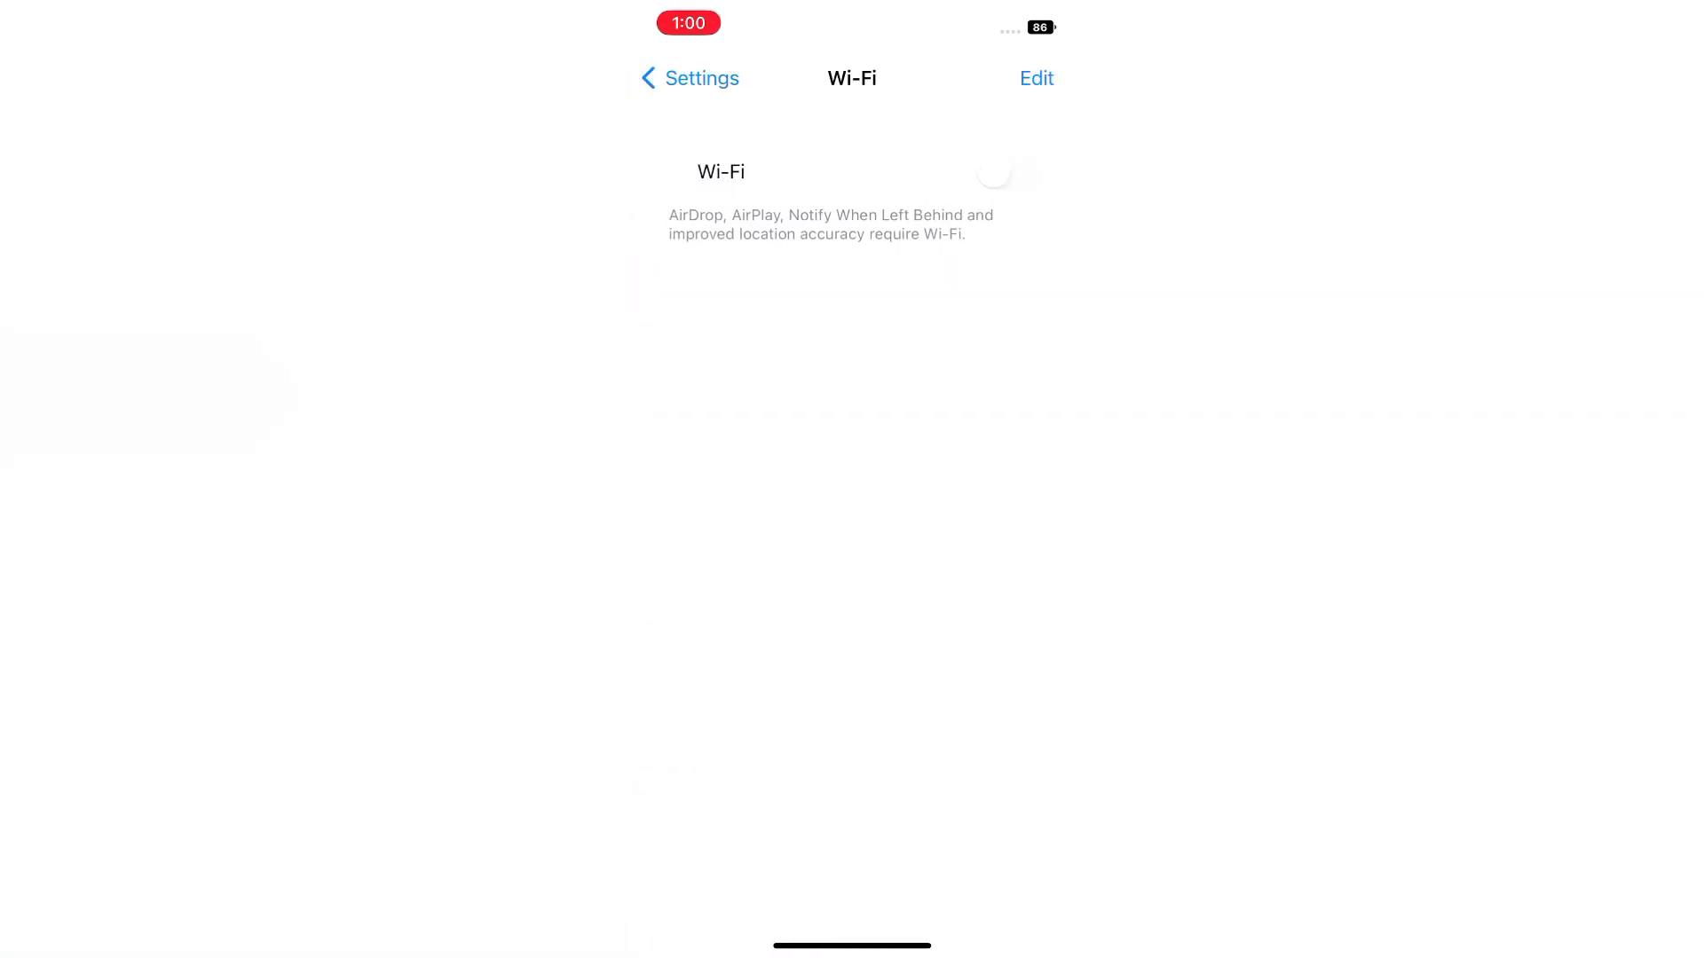
left_click(1005, 172)
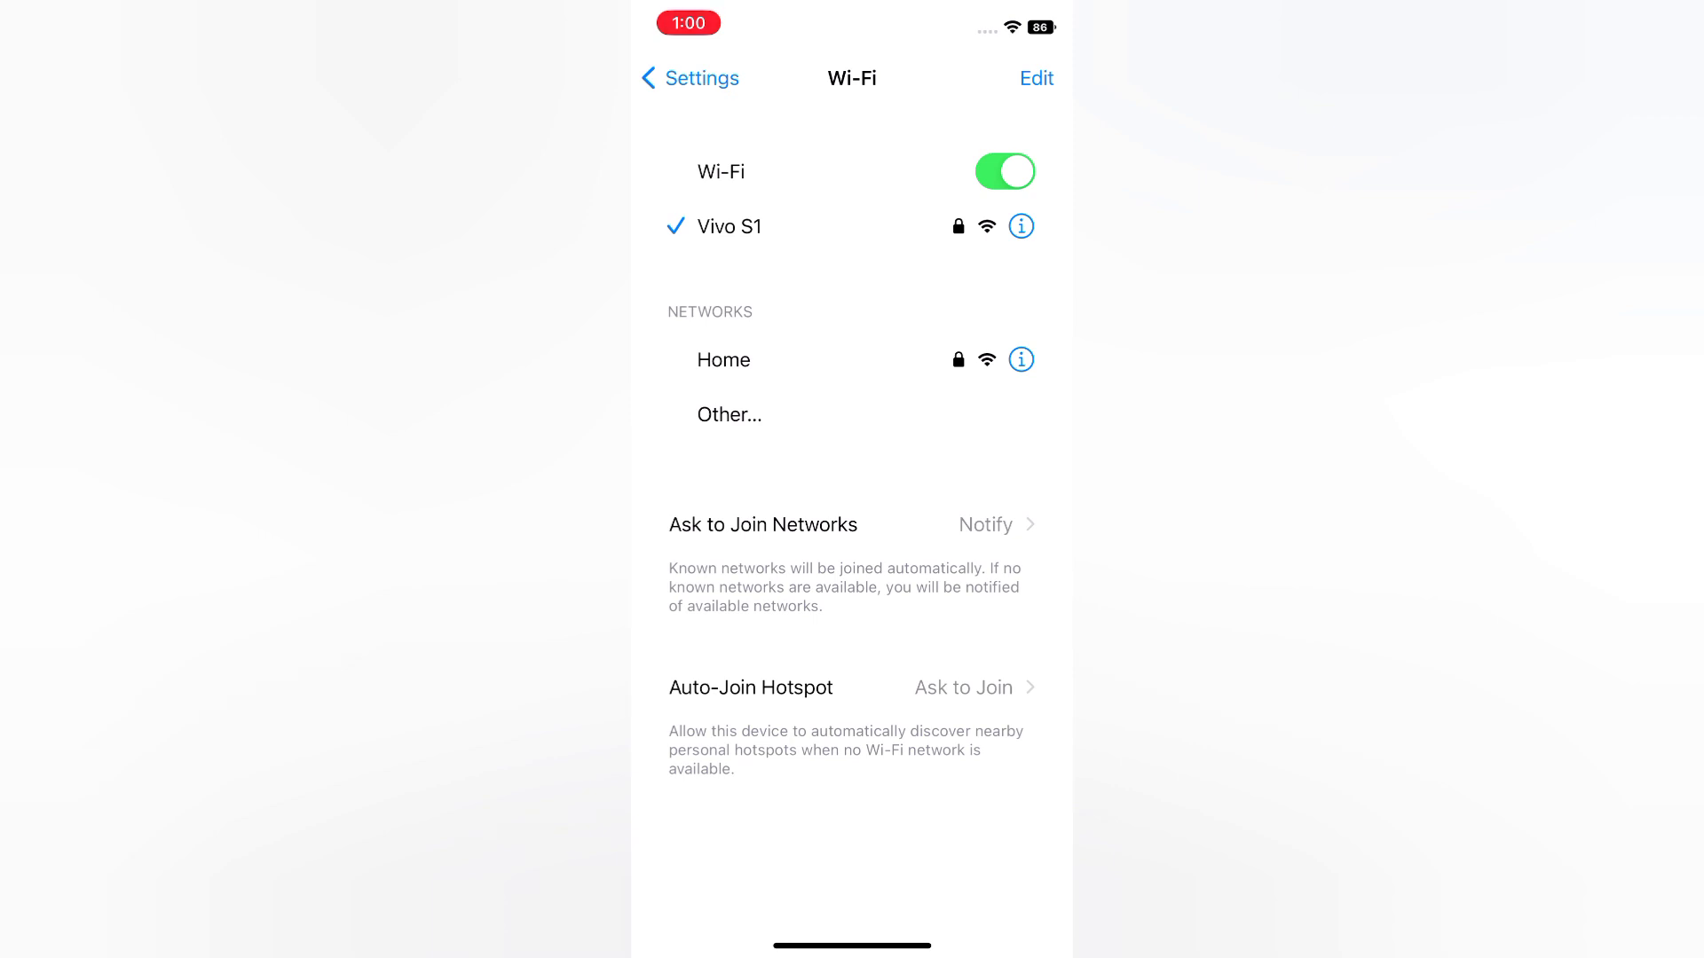
left_click(689, 78)
left_click_drag(853, 946, 852, 534)
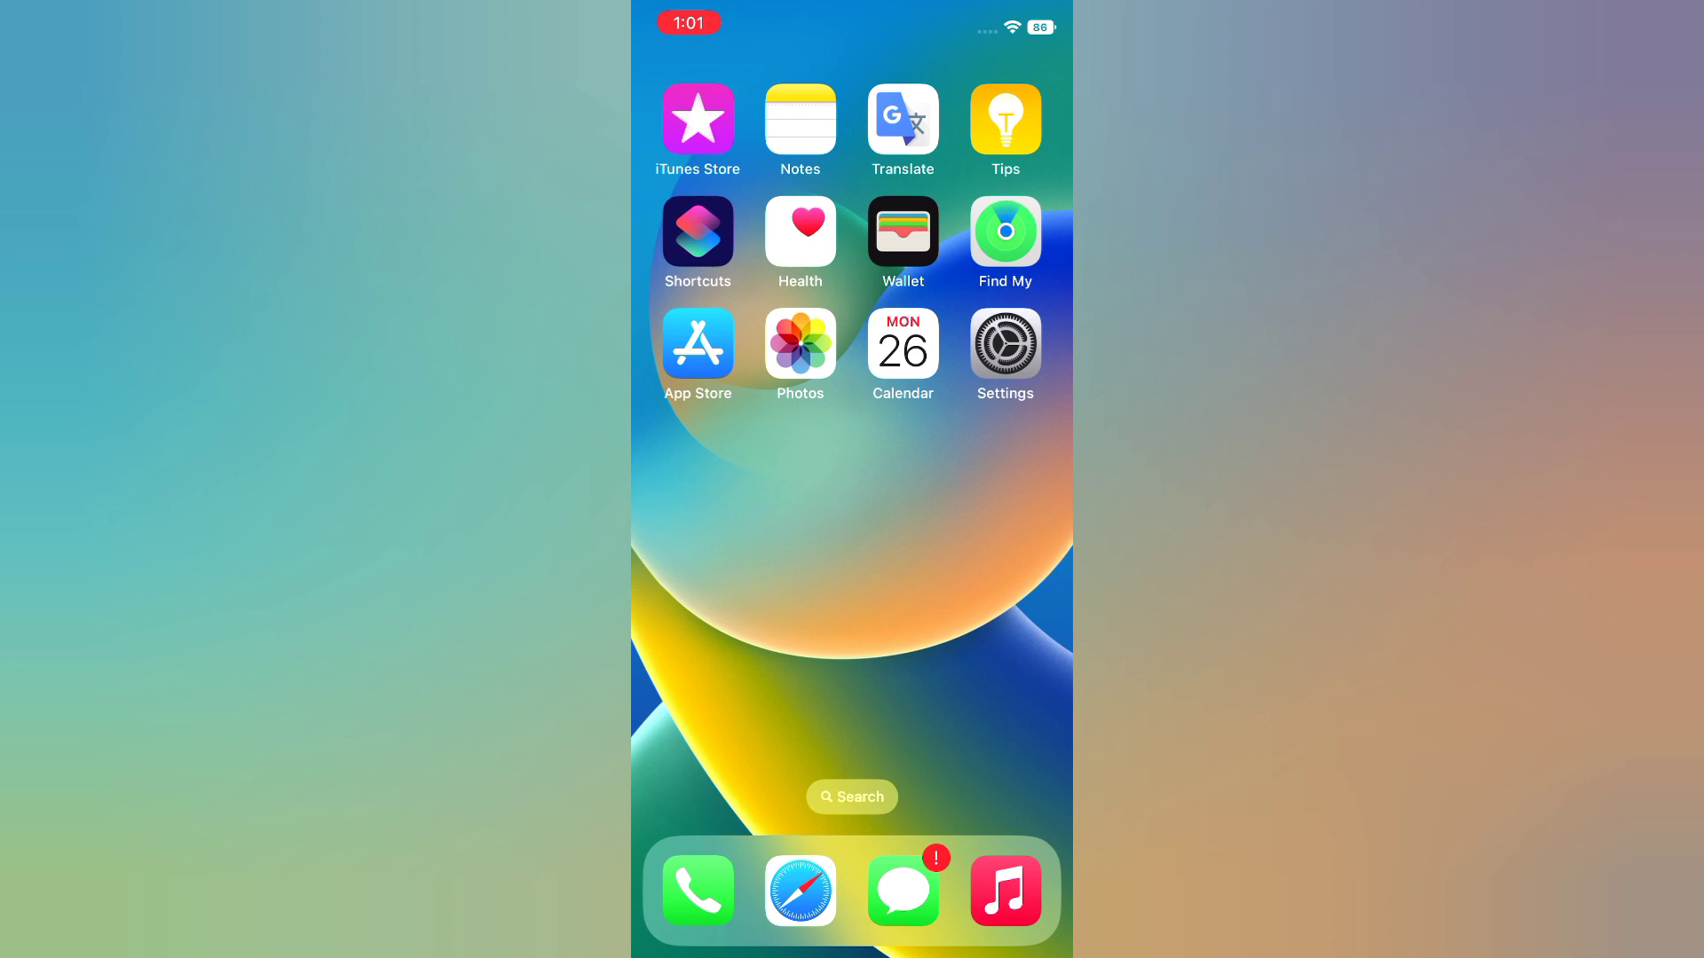
Choose Shut Down under Settings > General to show the power-off slider
left_click(1005, 344)
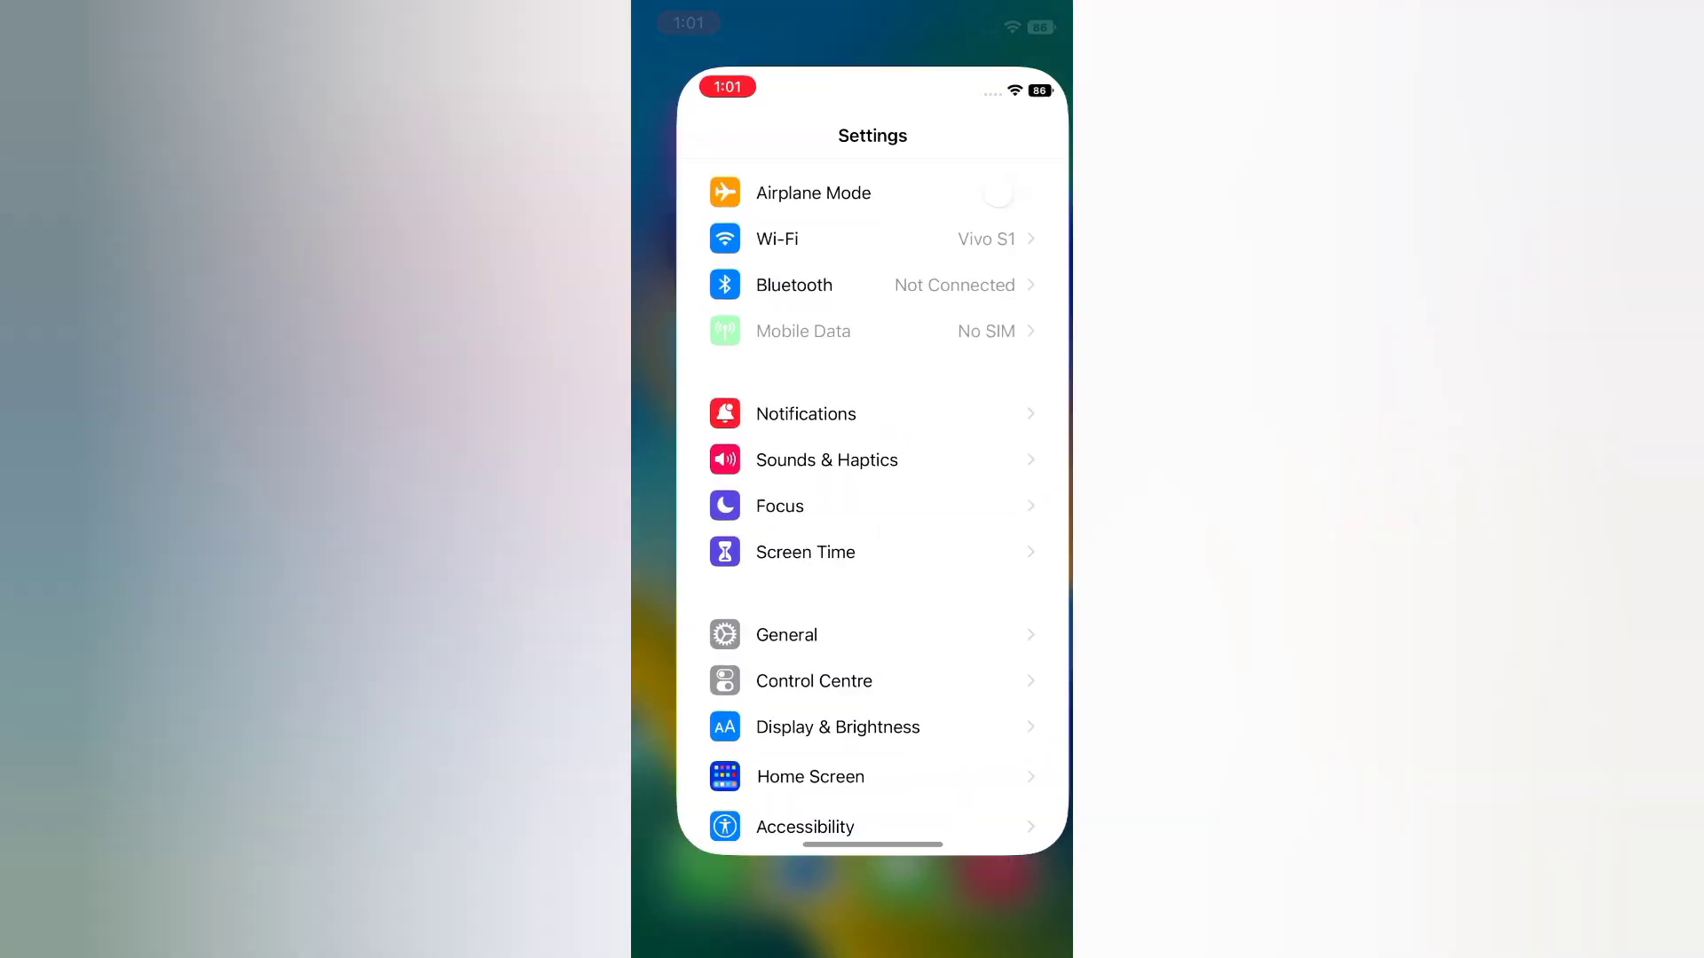
scroll(852, 534, "down", 3)
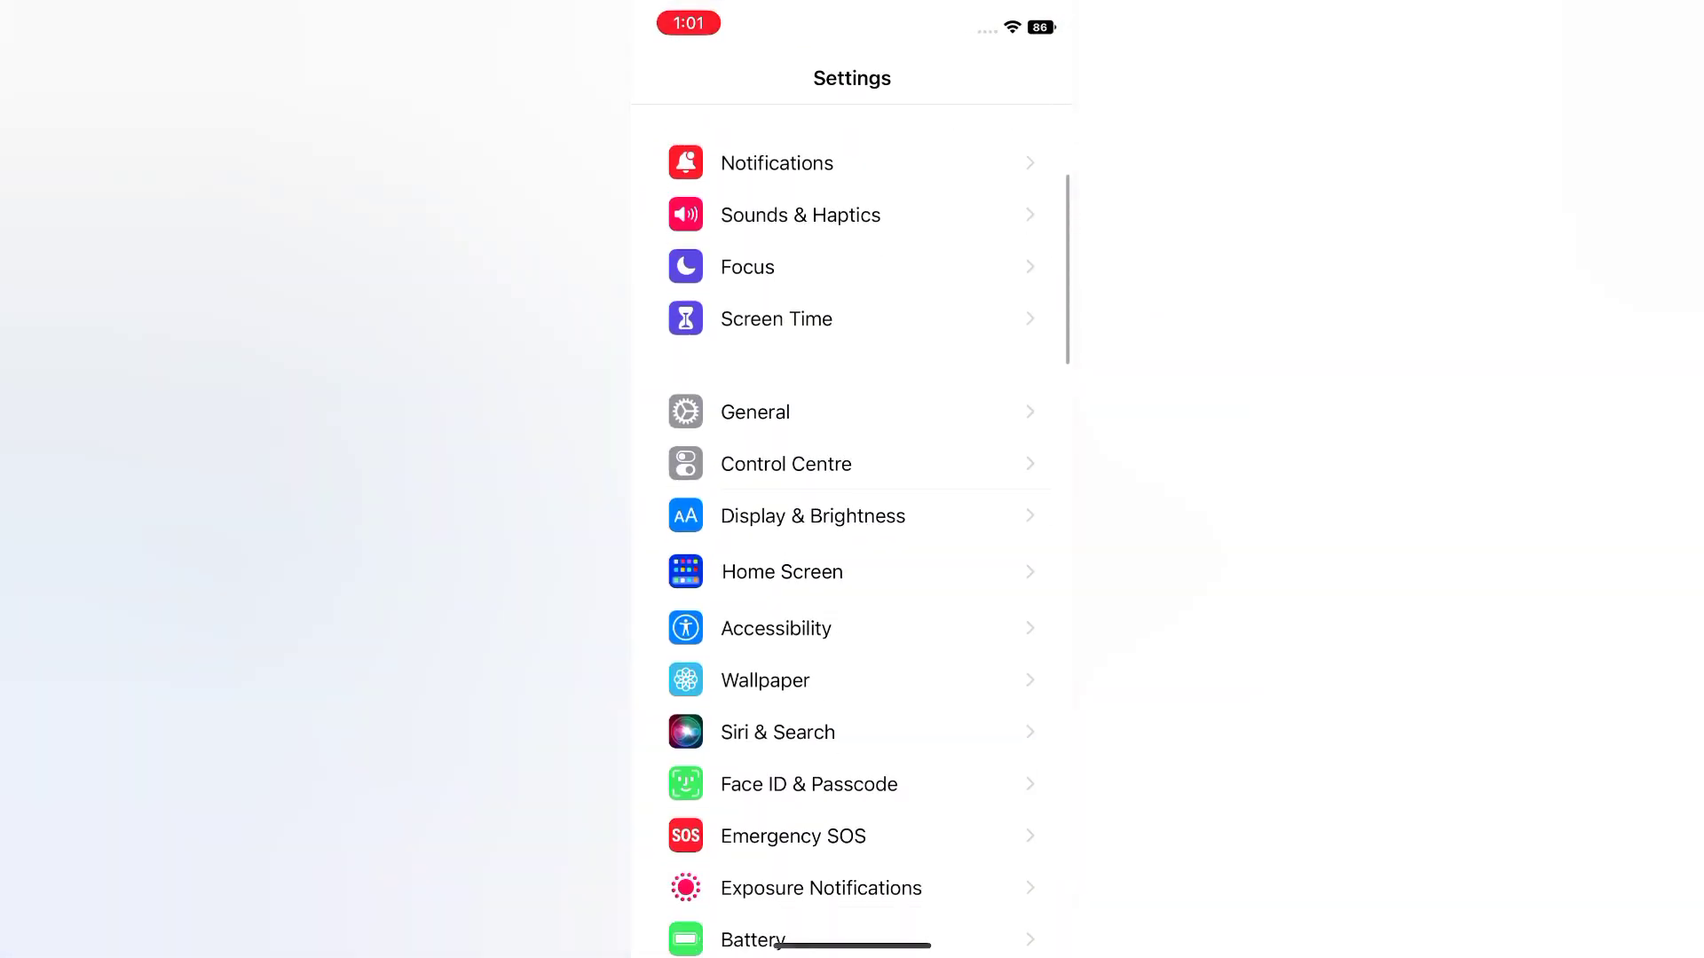
left_click(755, 328)
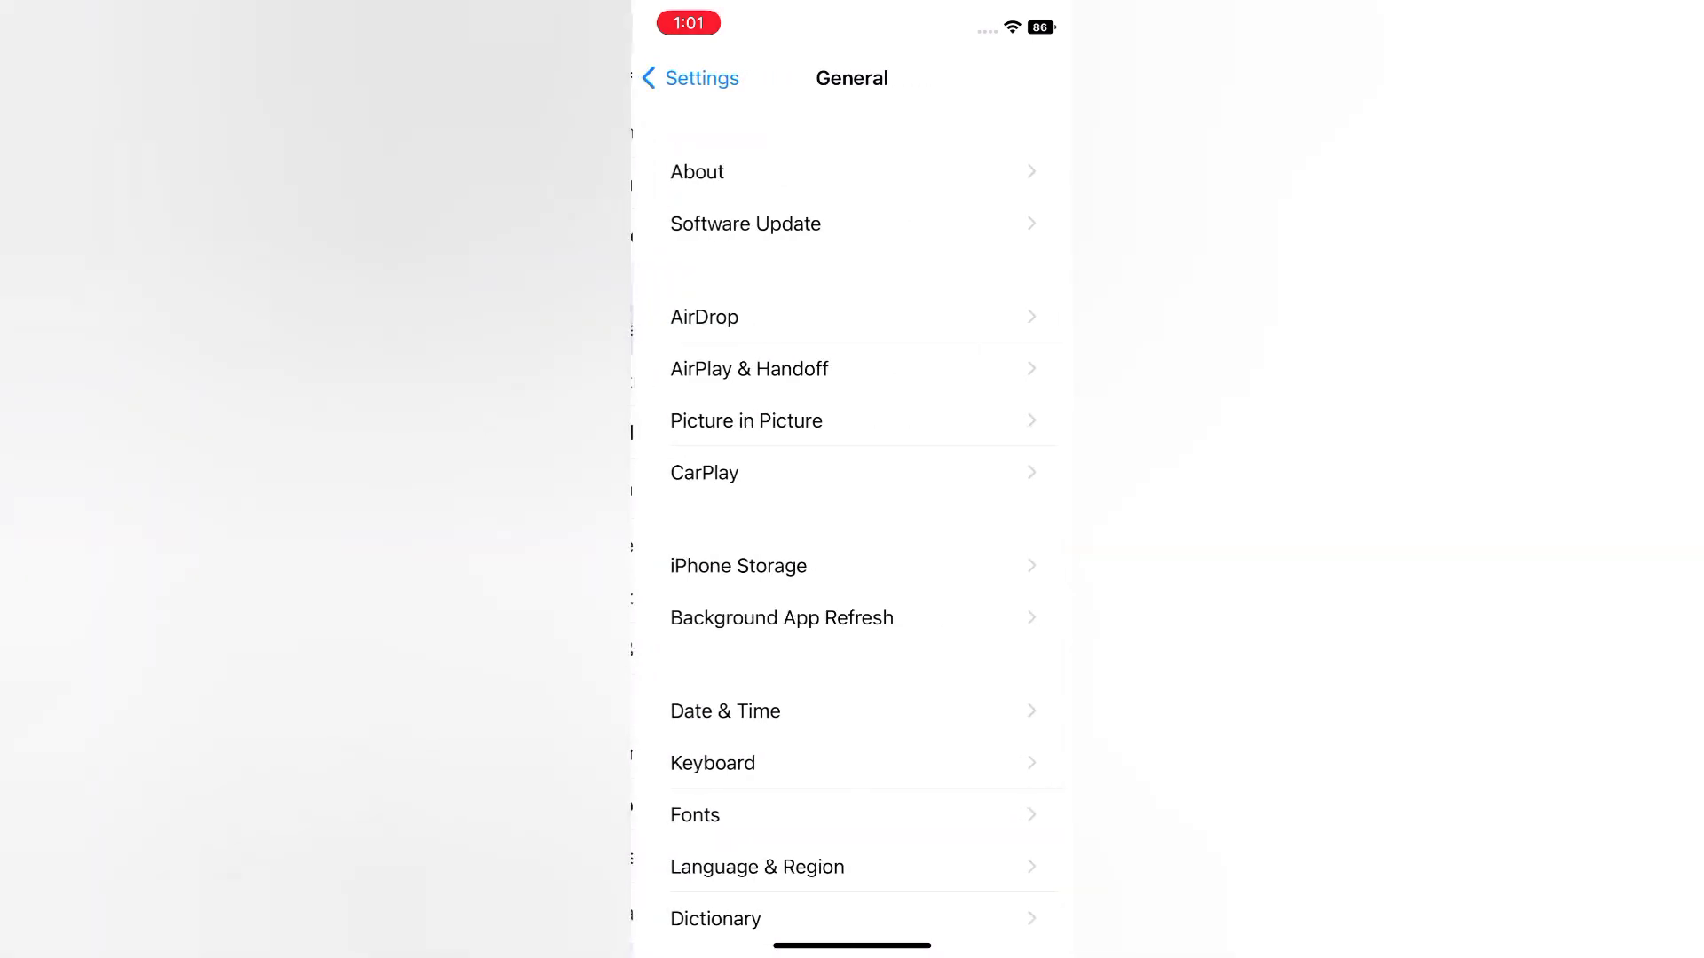
scroll(853, 533, "down", 5)
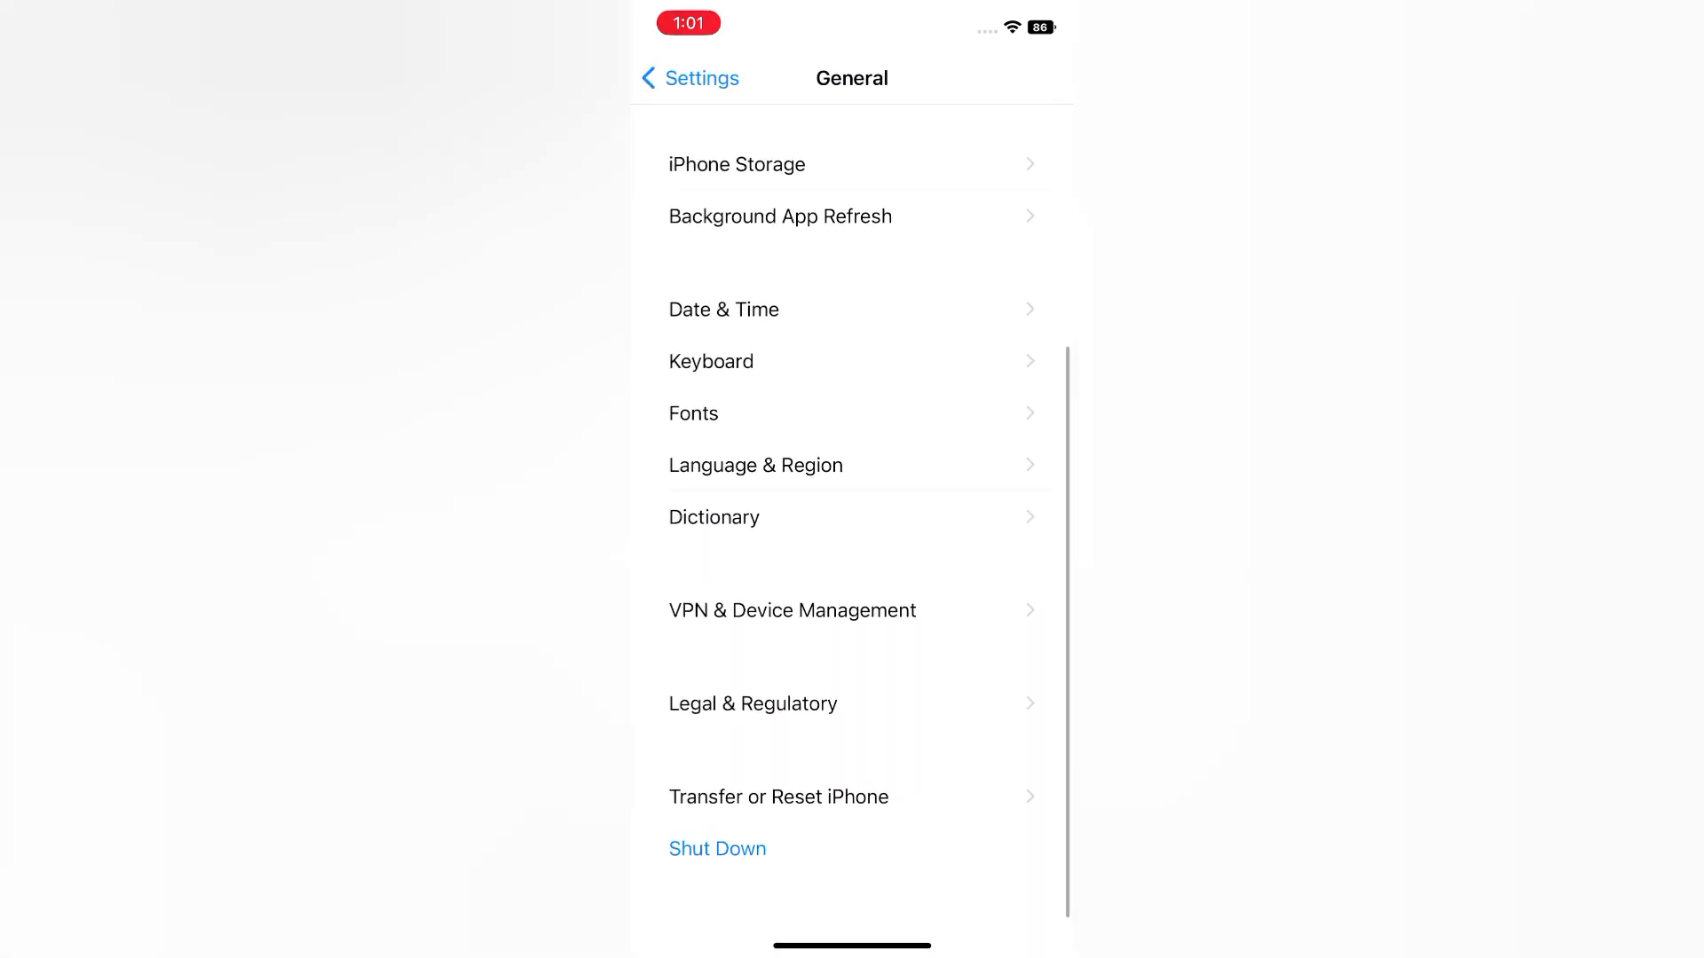
left_click(716, 848)
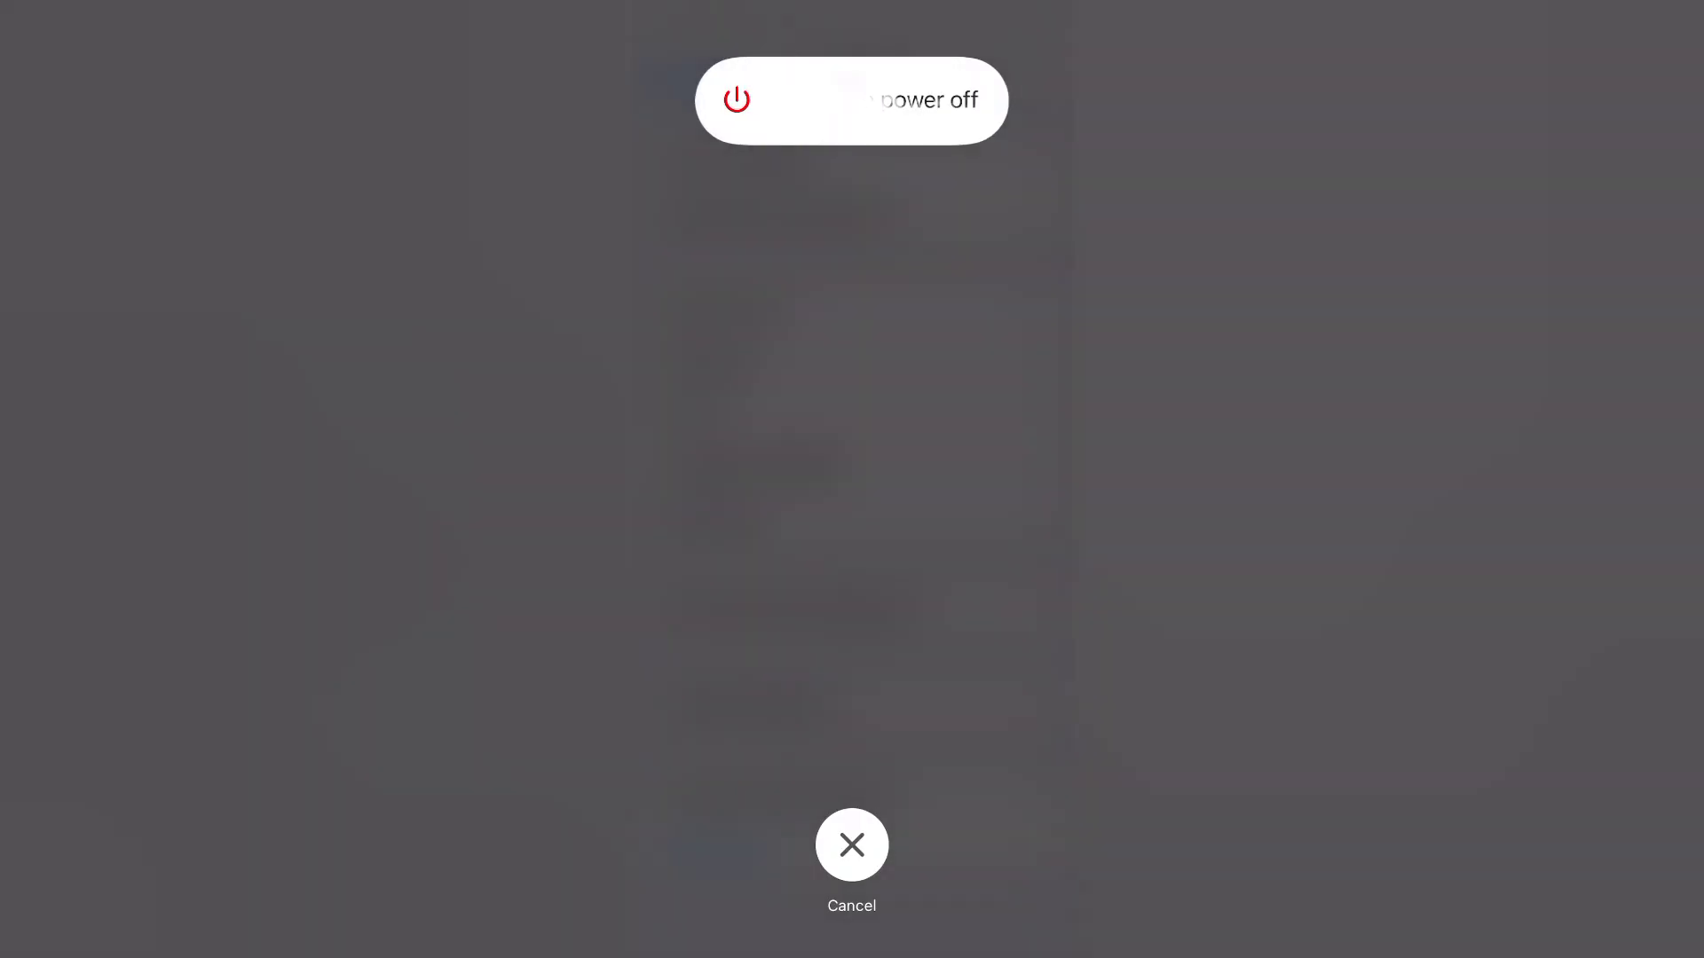
Dismiss the power-off screen, unlock the iPhone, and back out of General settings
left_click(852, 845)
left_click_drag(852, 945, 852, 533)
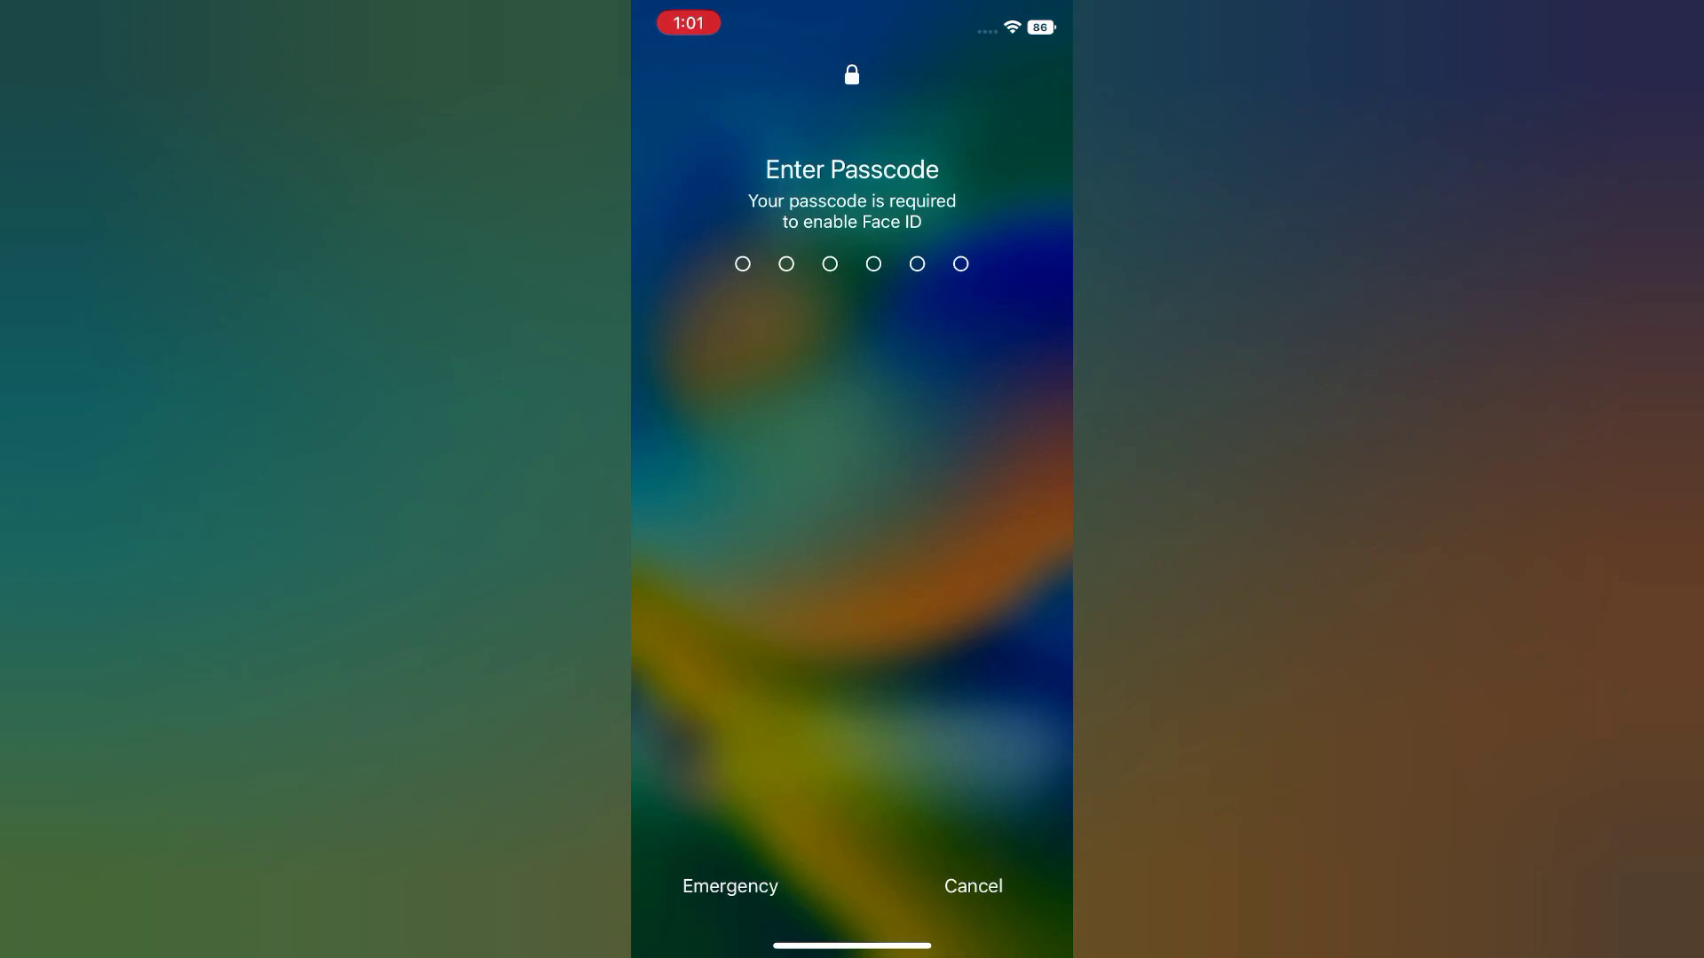
type("0000")
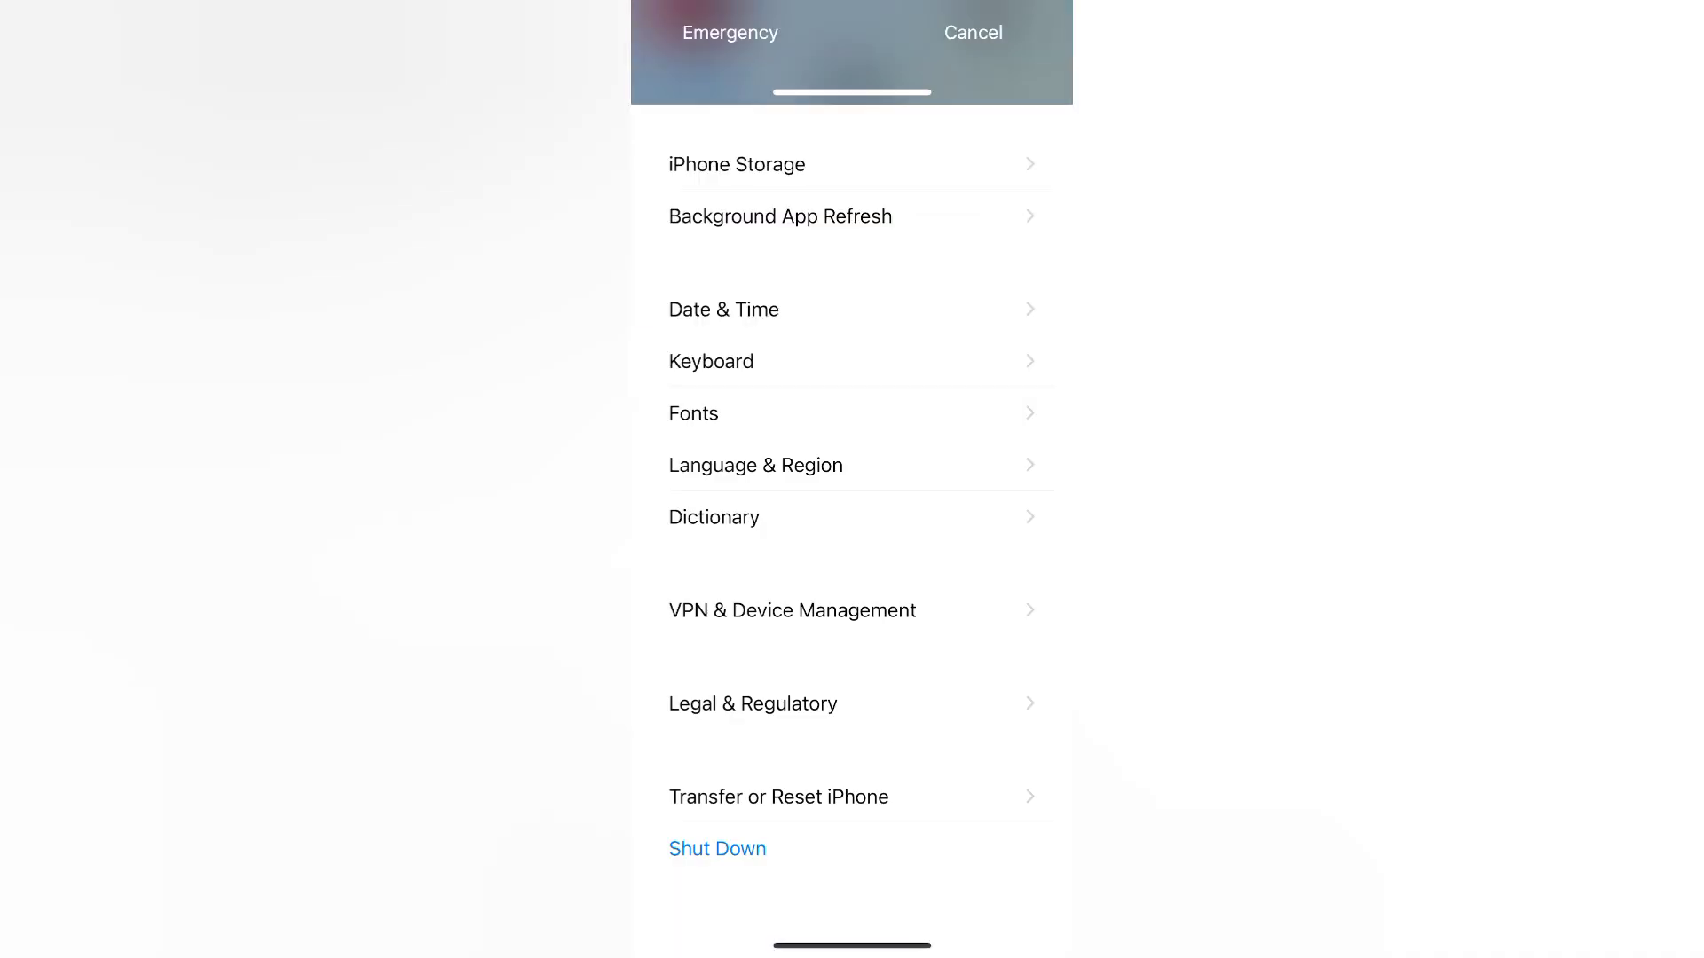
left_click(690, 77)
Return home, then reopen Settings > General > Transfer or Reset iPhone
left_click_drag(853, 945, 852, 532)
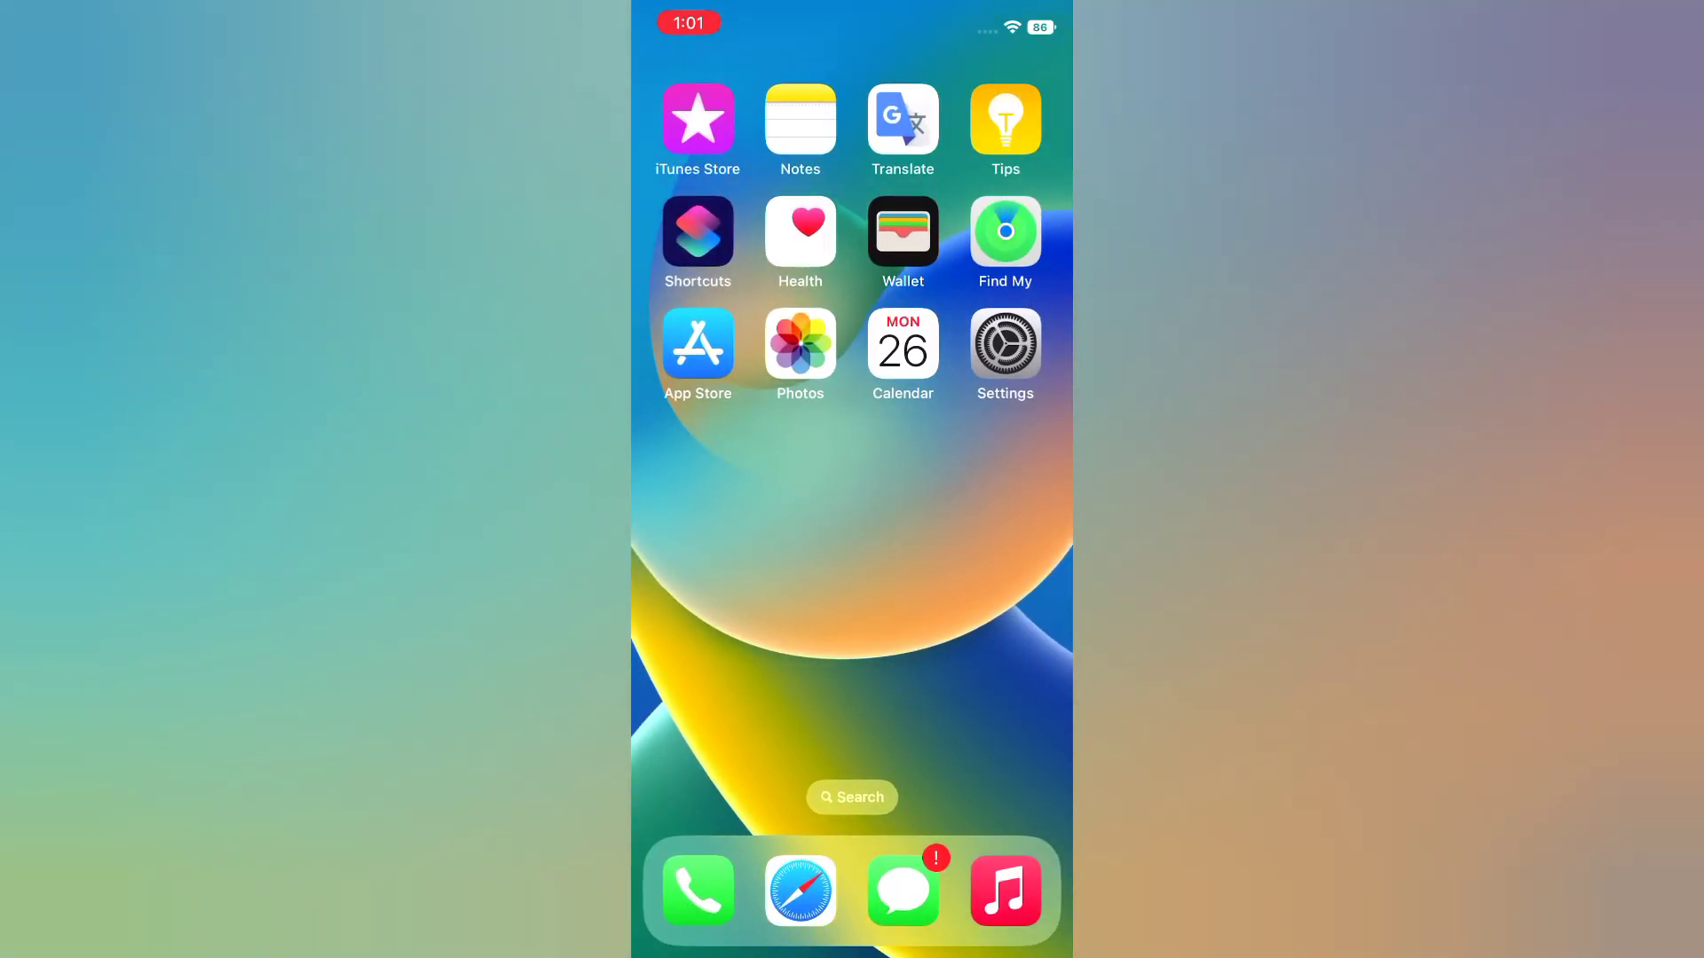
left_click(1005, 343)
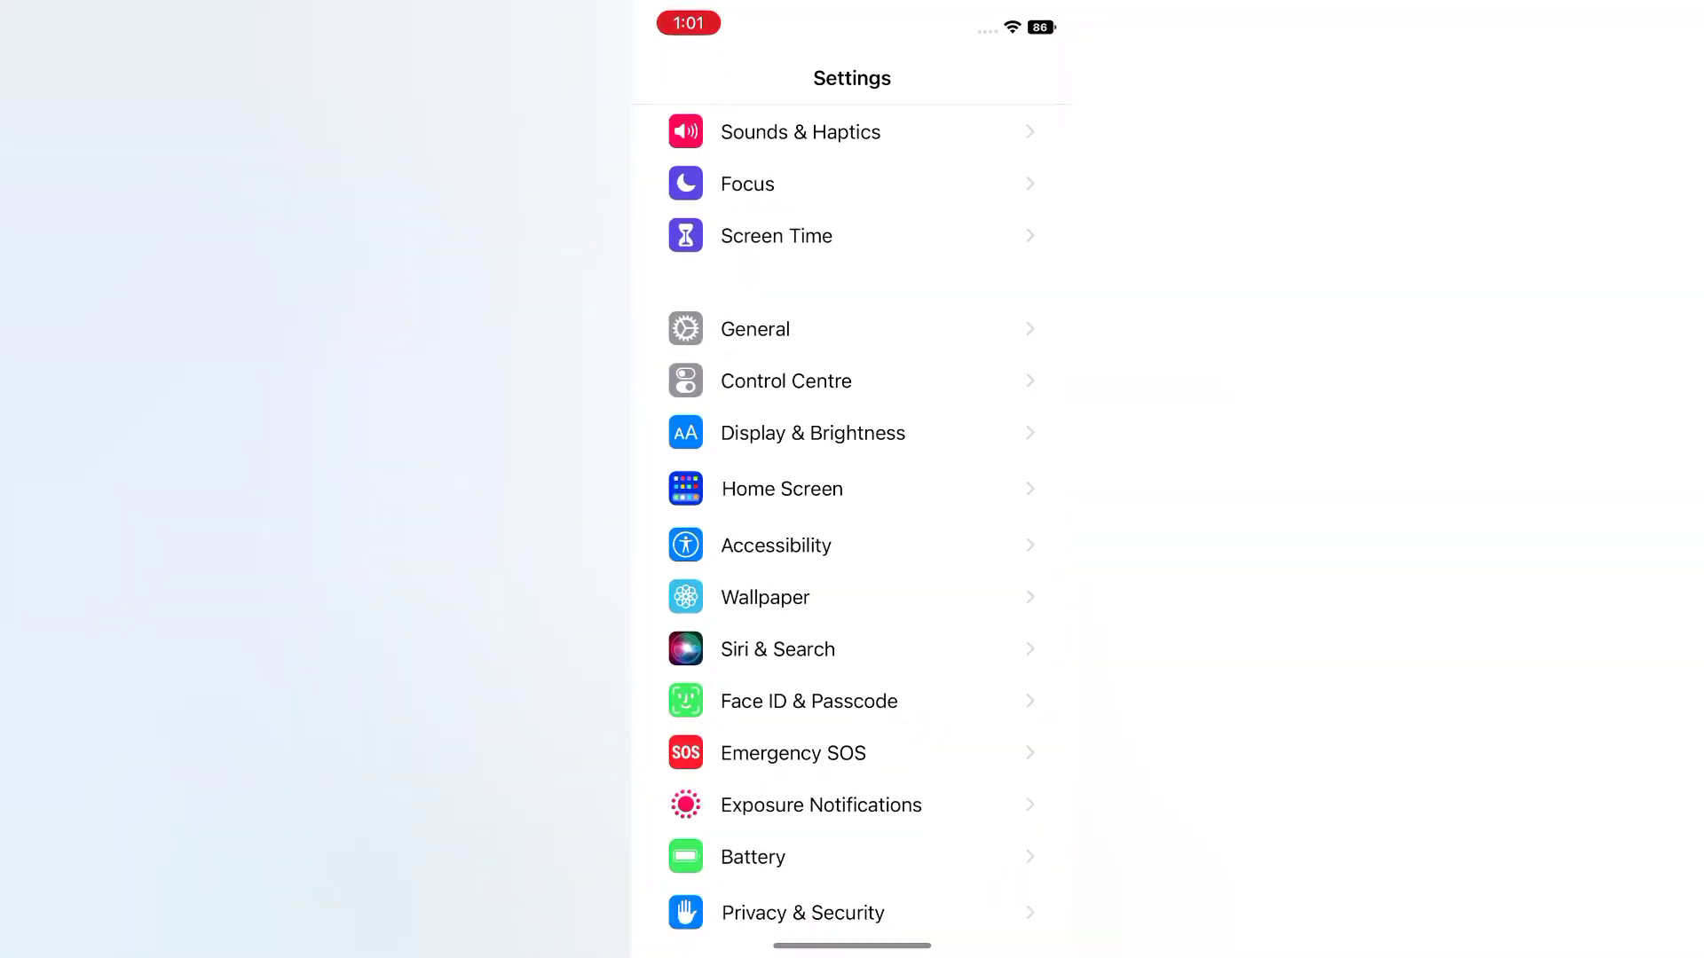
left_click(755, 329)
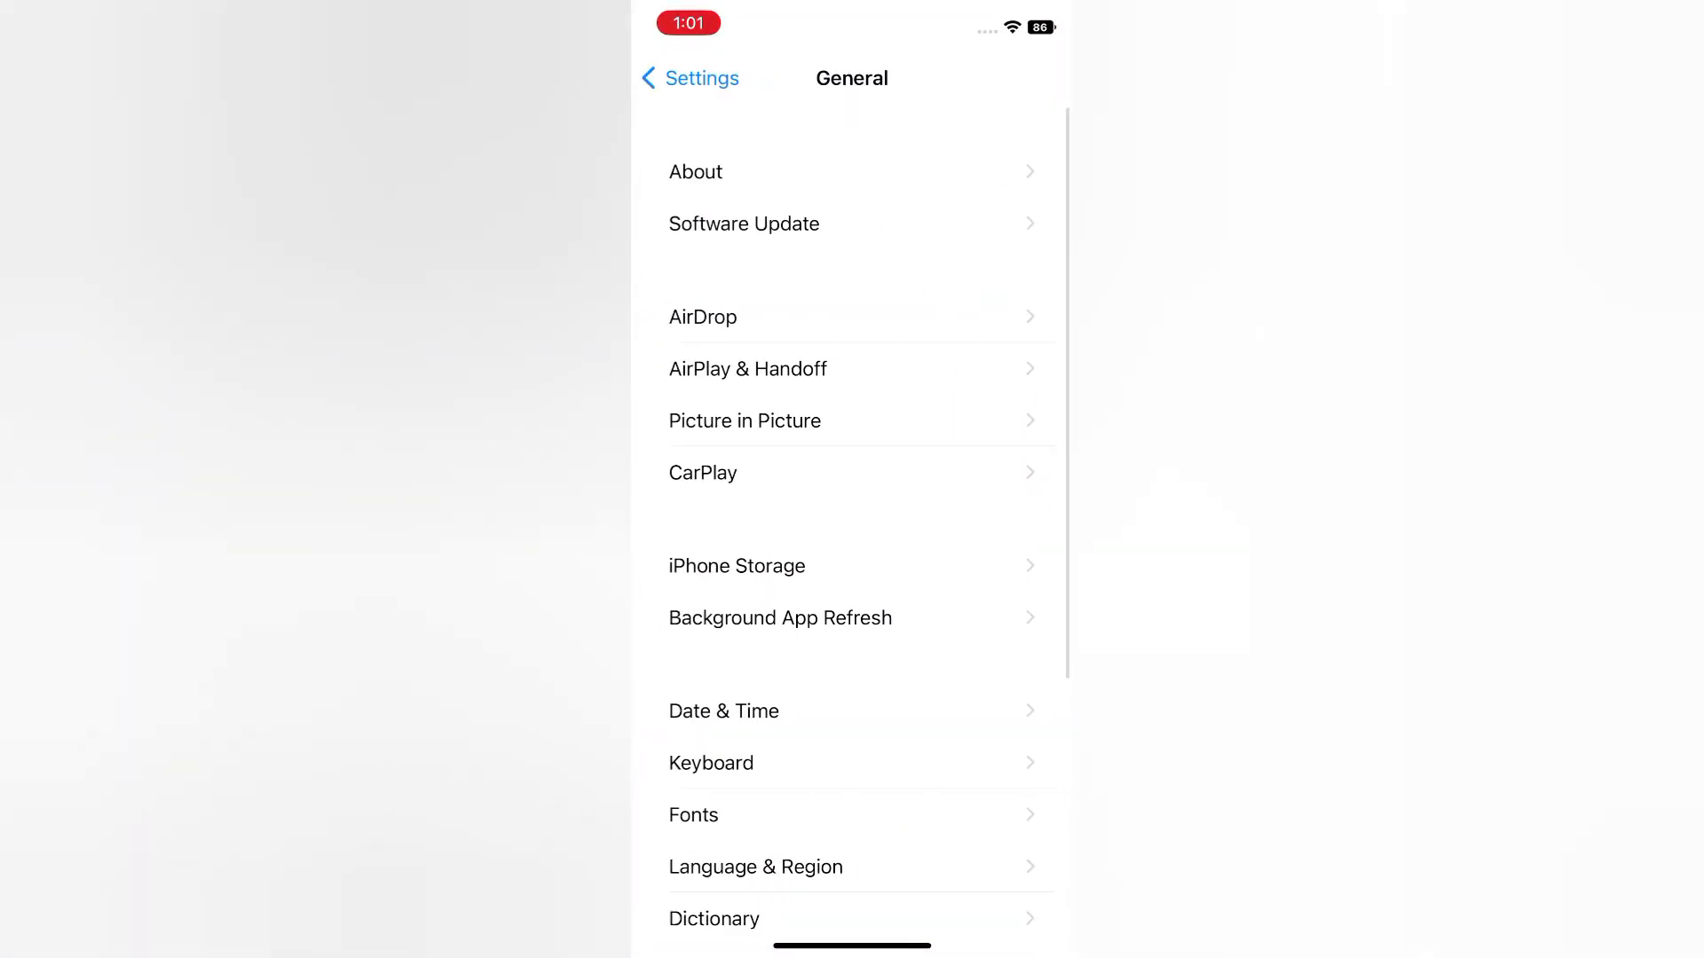
scroll(852, 532, "down", 5)
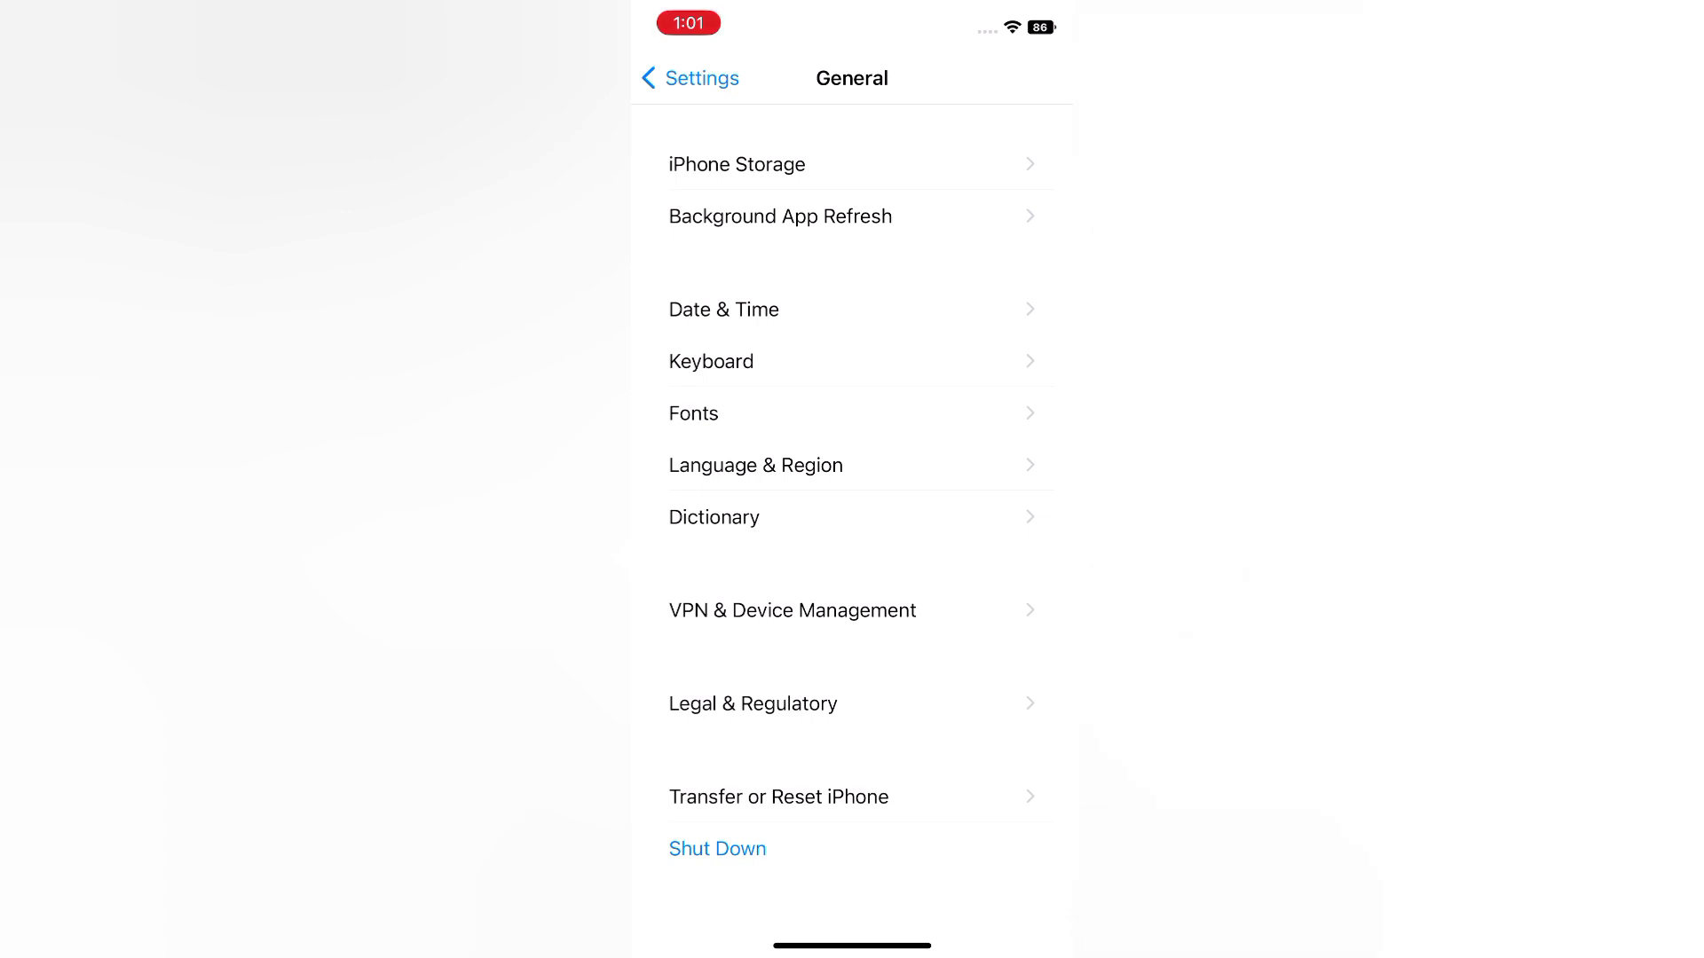
left_click(779, 796)
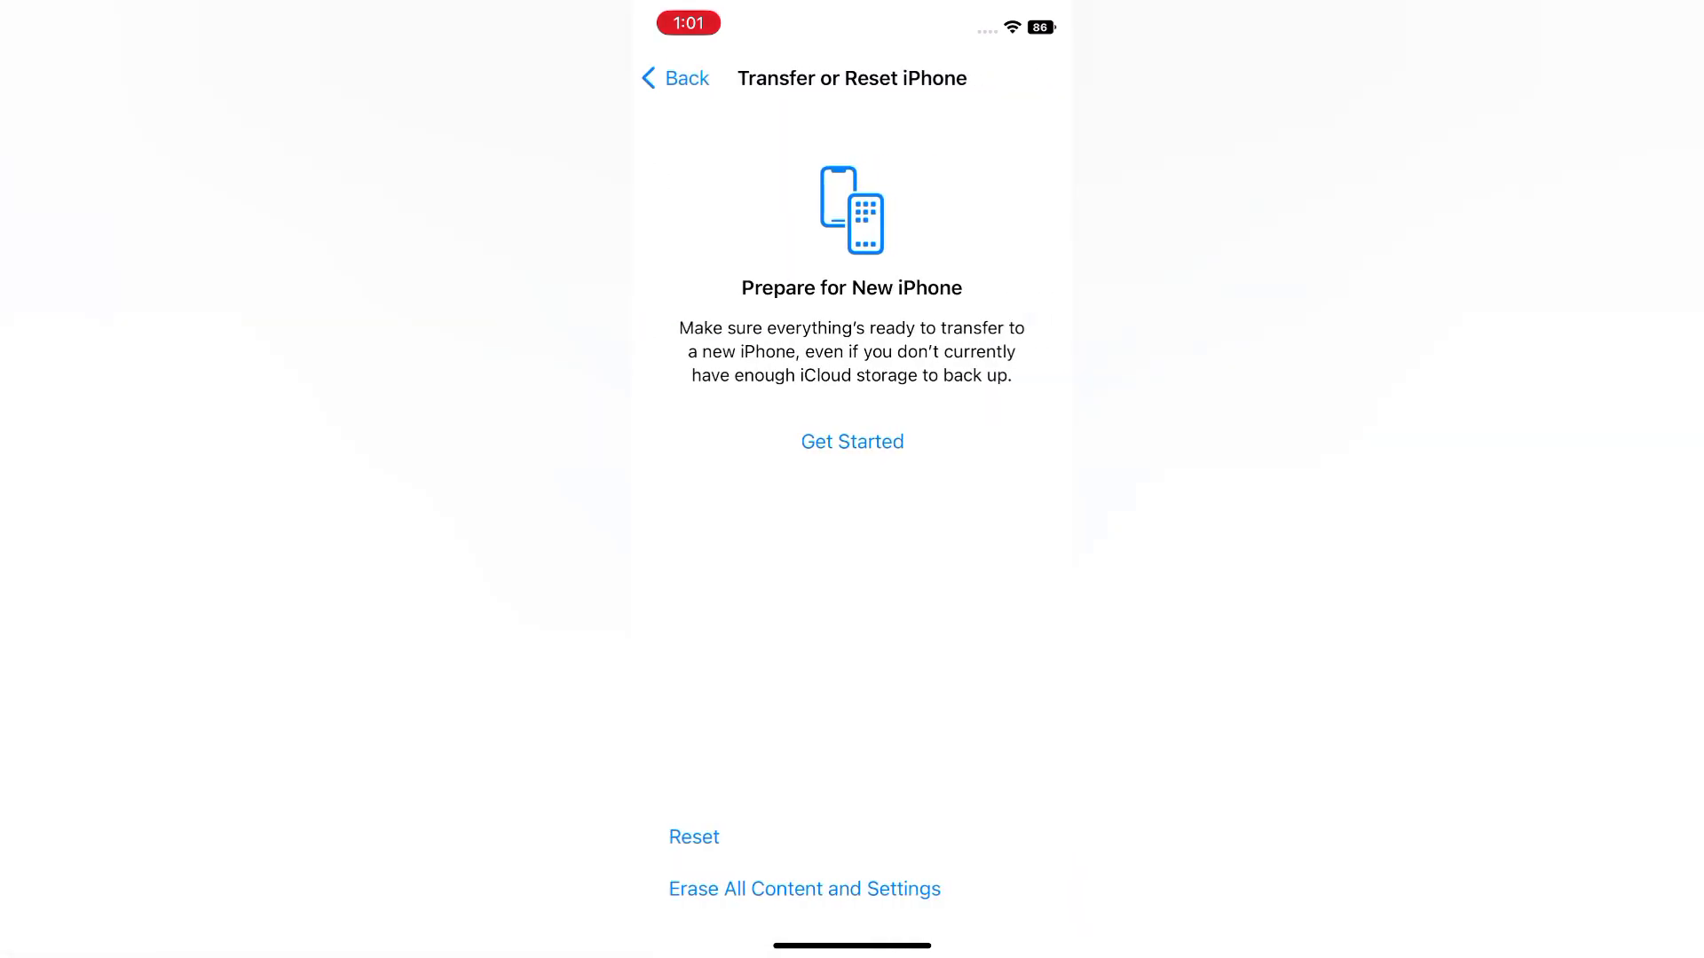
Show the Reset options and pick Reset Network Settings
left_click(693, 837)
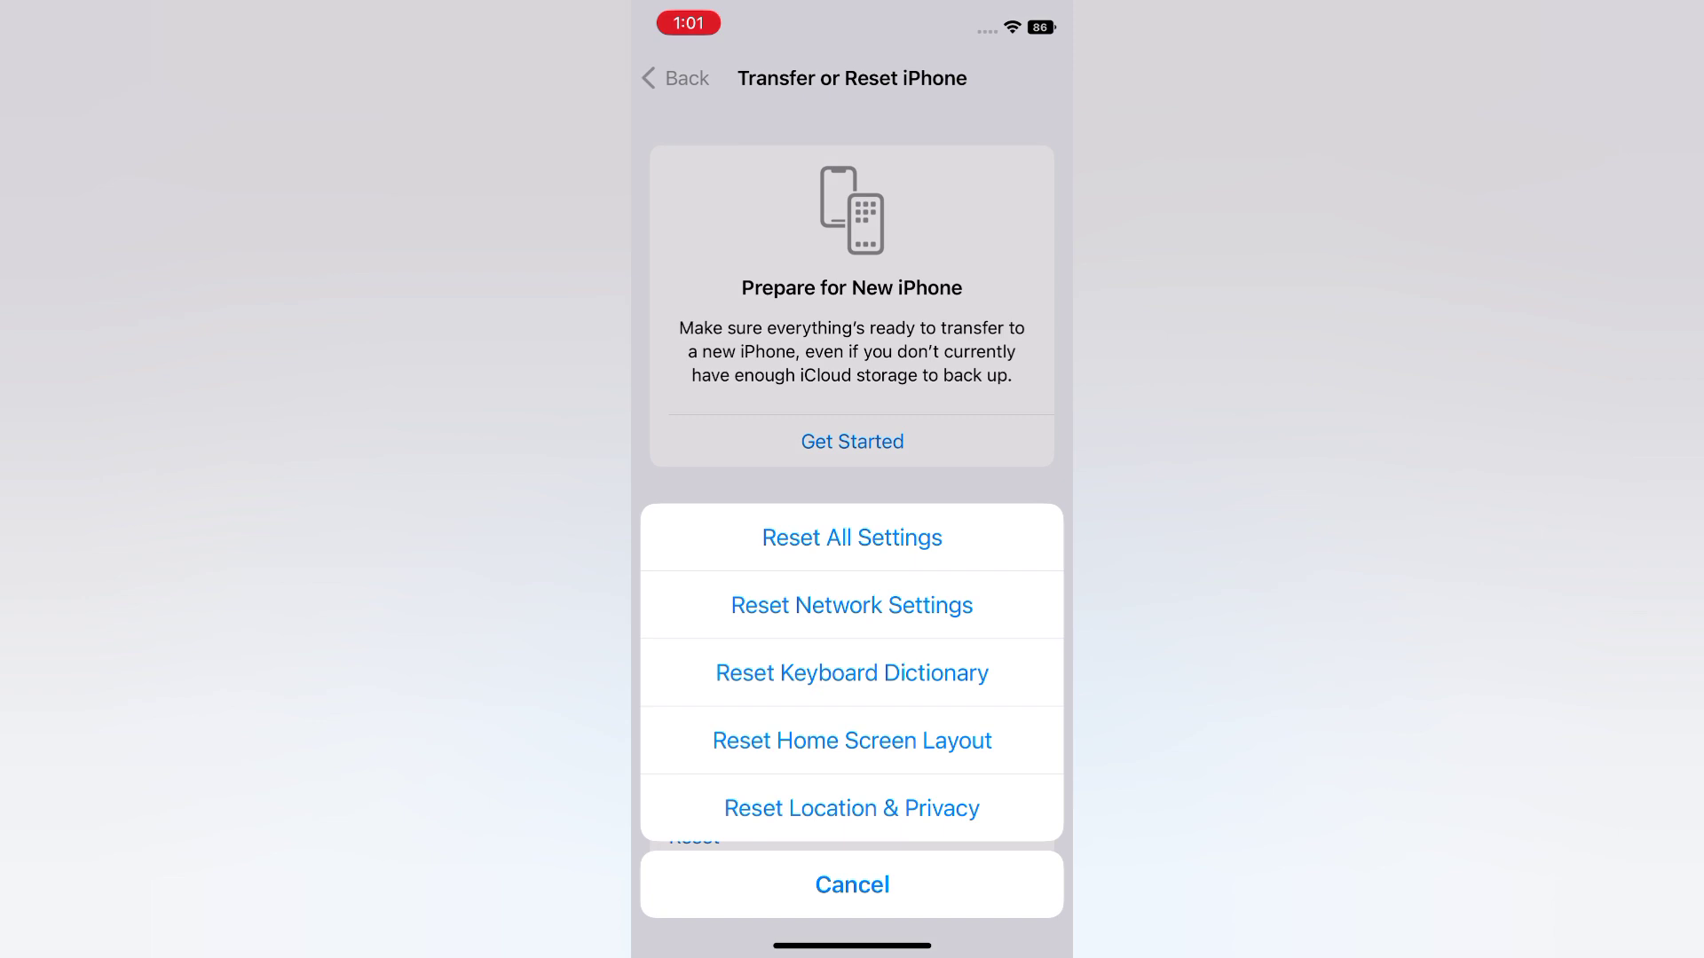
left_click(852, 809)
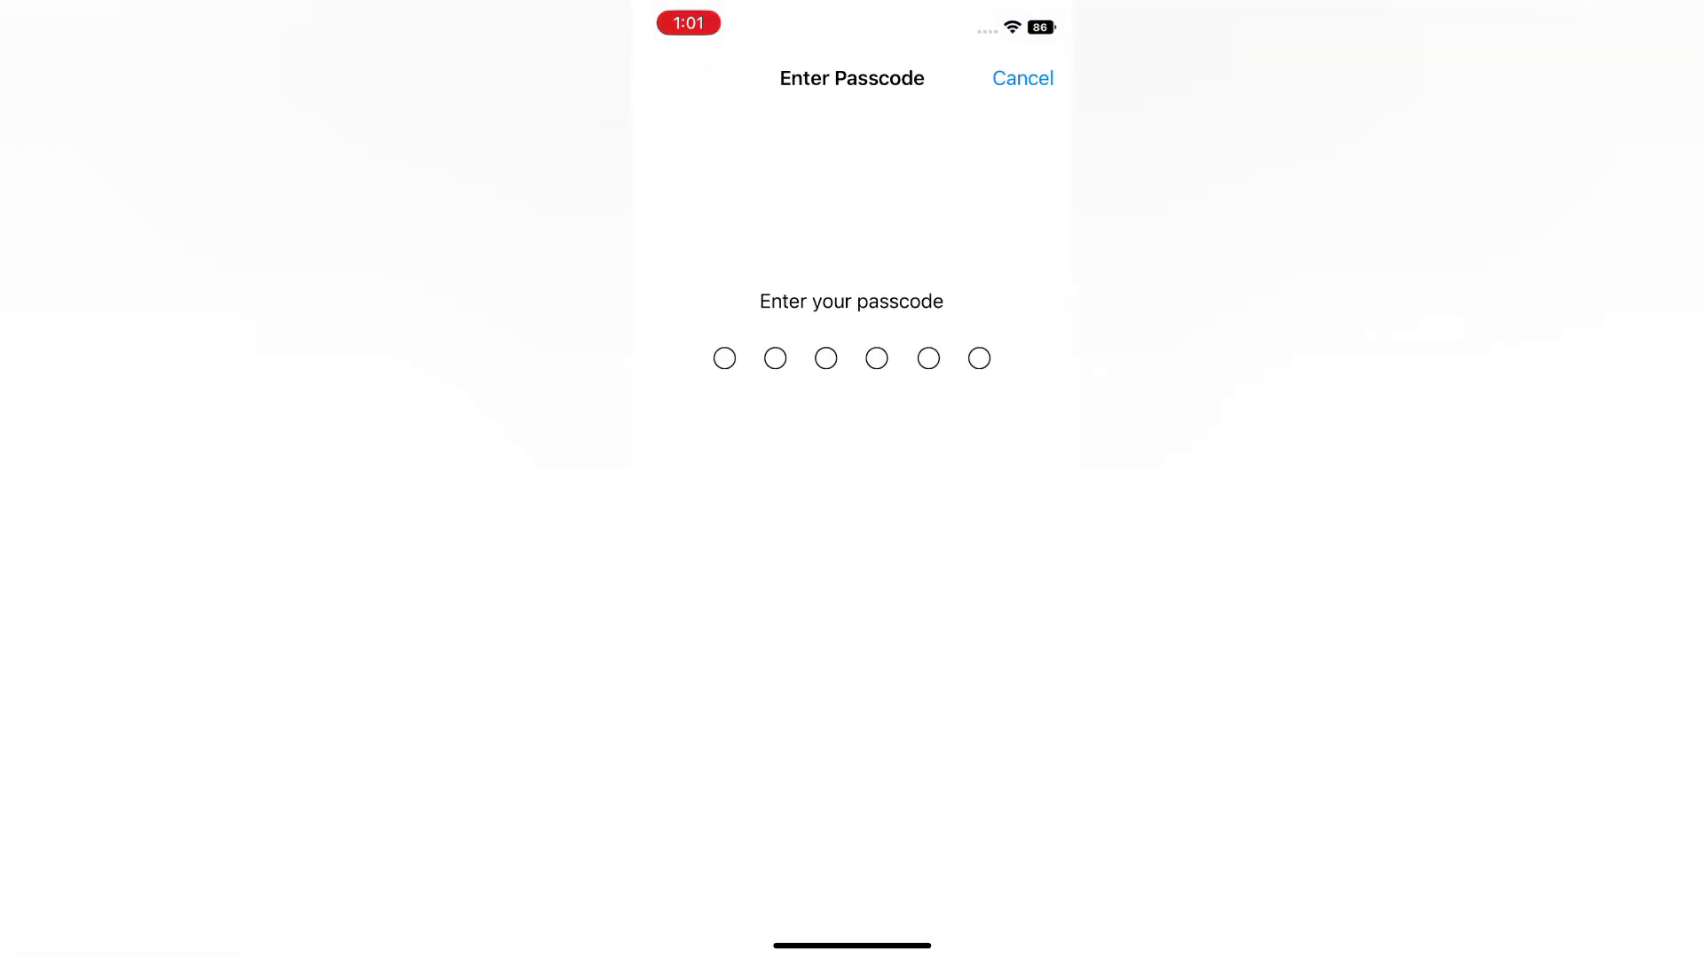
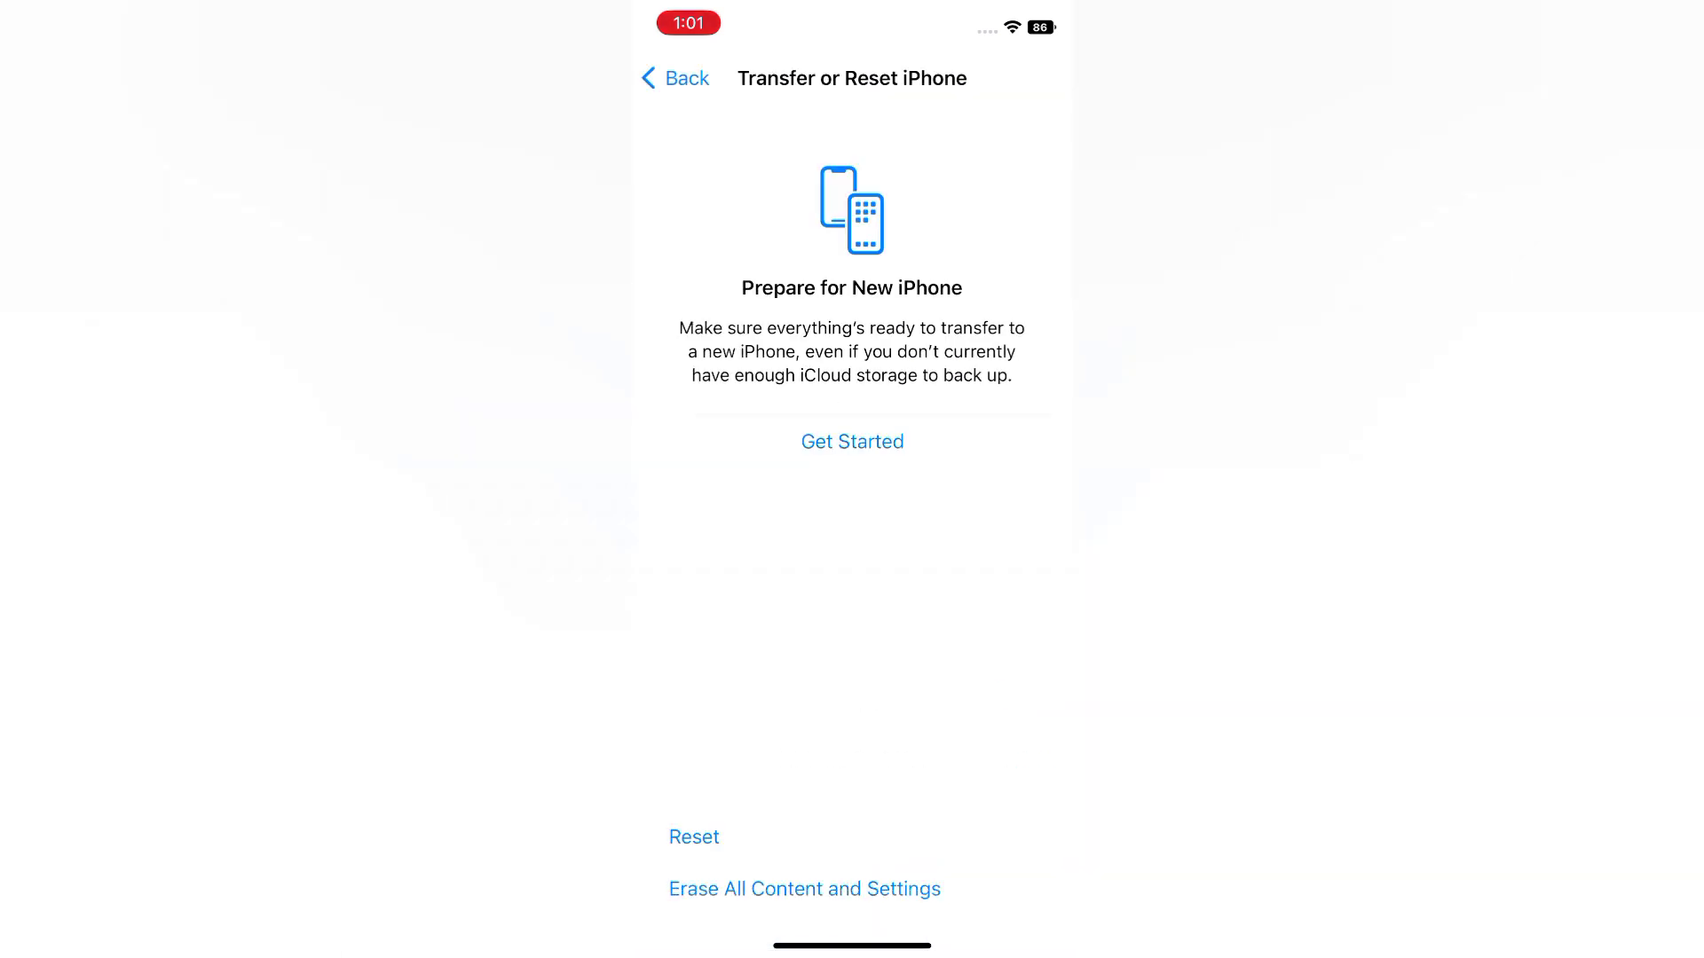